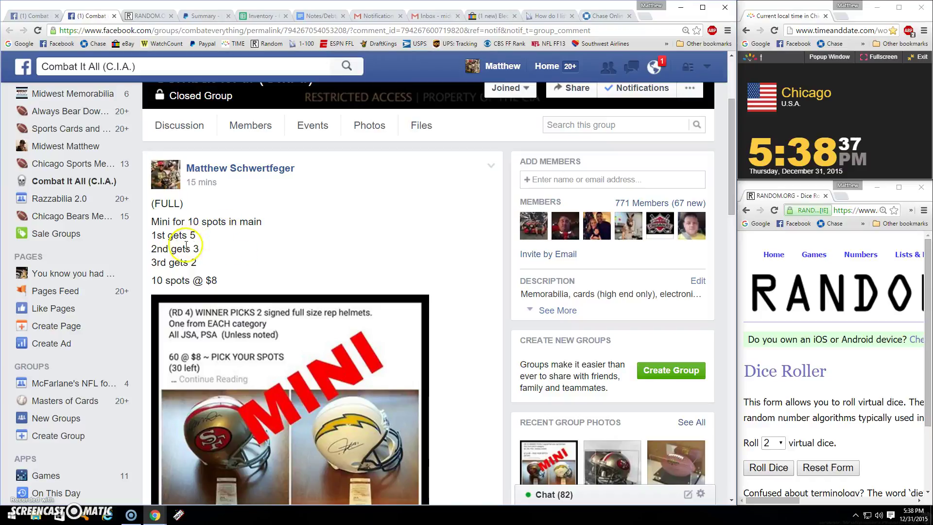
pyautogui.scroll(-2, 196, 239)
pyautogui.scroll(-3, 248, 259)
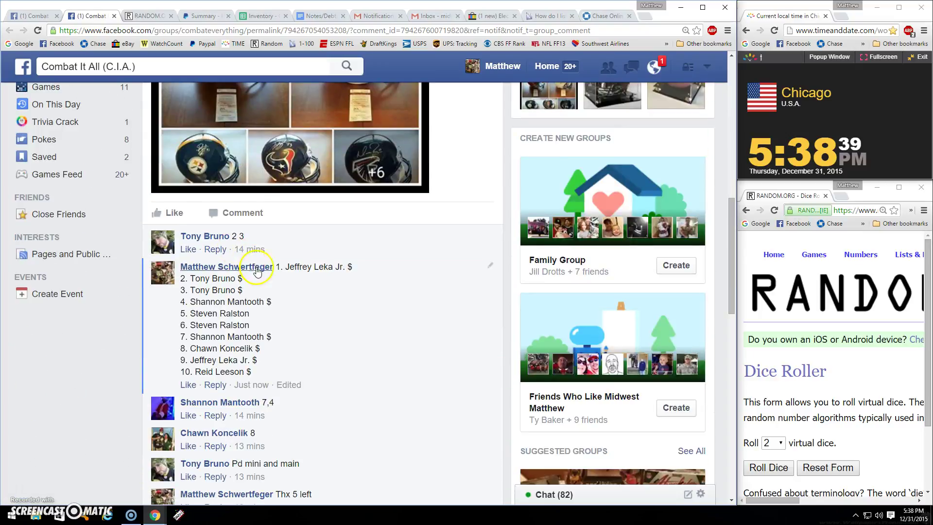
# - Copy the ten-line spot list from the group thread comment
pyautogui.moveTo(277, 268); pyautogui.dragTo(283, 367)
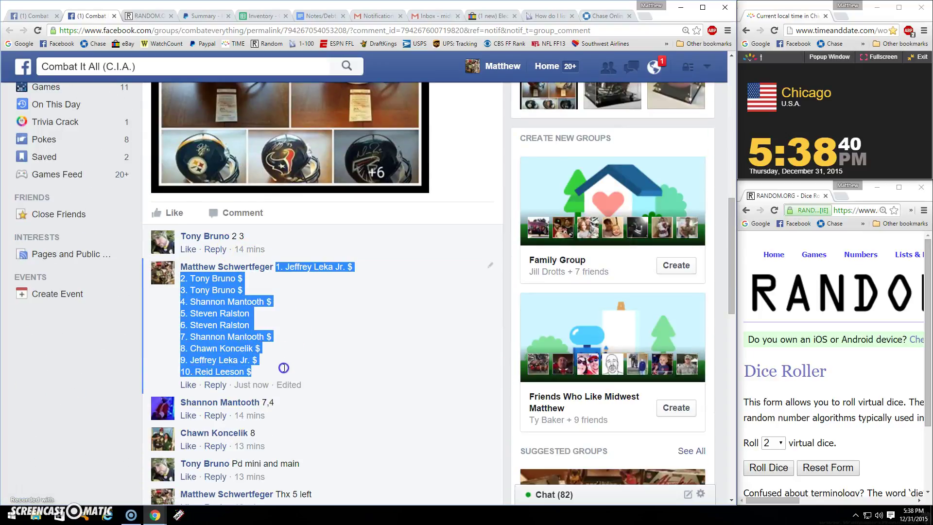
pyautogui.rightClick(235, 334)
pyautogui.click(263, 342)
pyautogui.scroll(-5, 269, 343)
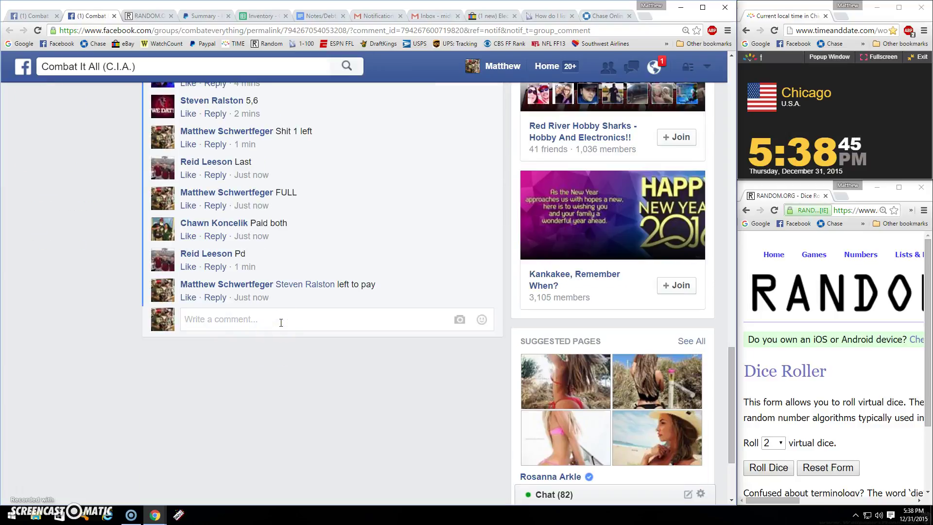
pyautogui.write('LIVE')
# - Post the LIVE comment and roll the two virtual dice
pyautogui.press('Return')
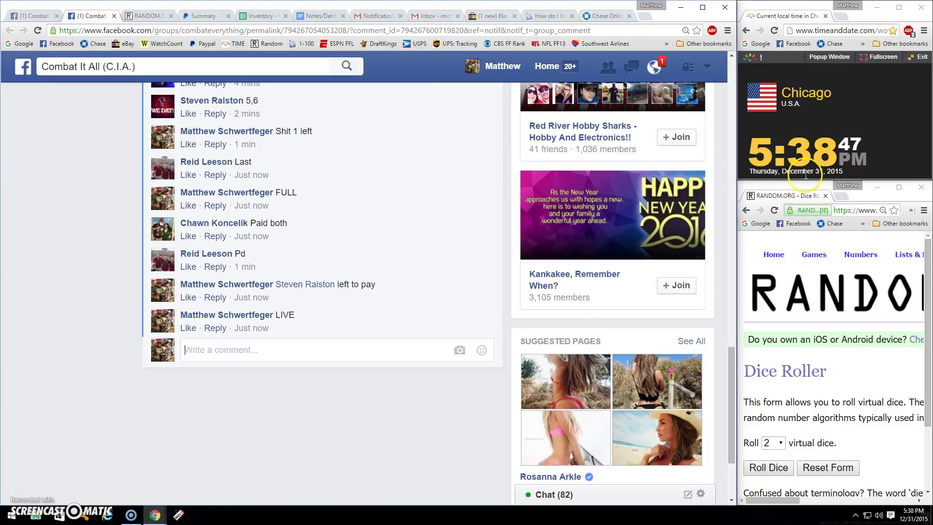
pyautogui.click(780, 471)
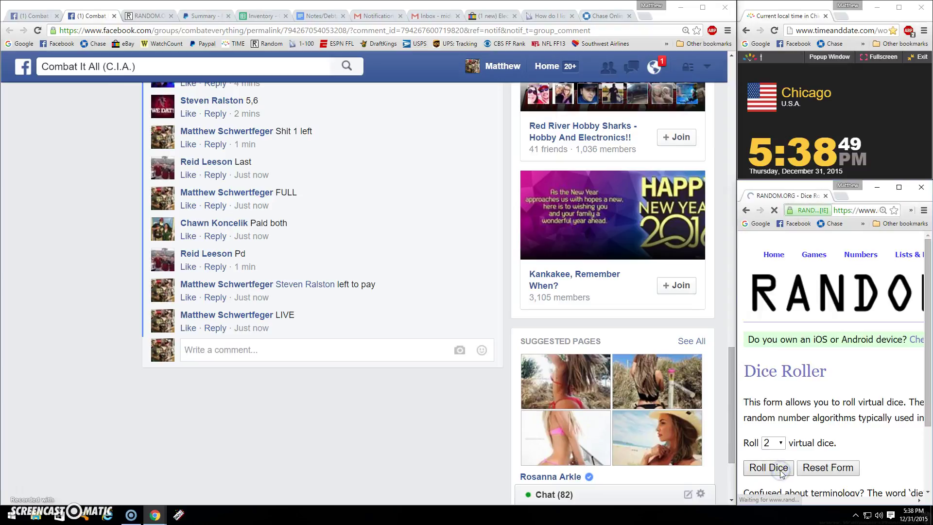
# - Paste the ten-spot list into the RANDOM.ORG List Randomizer entry box
pyautogui.click(146, 15)
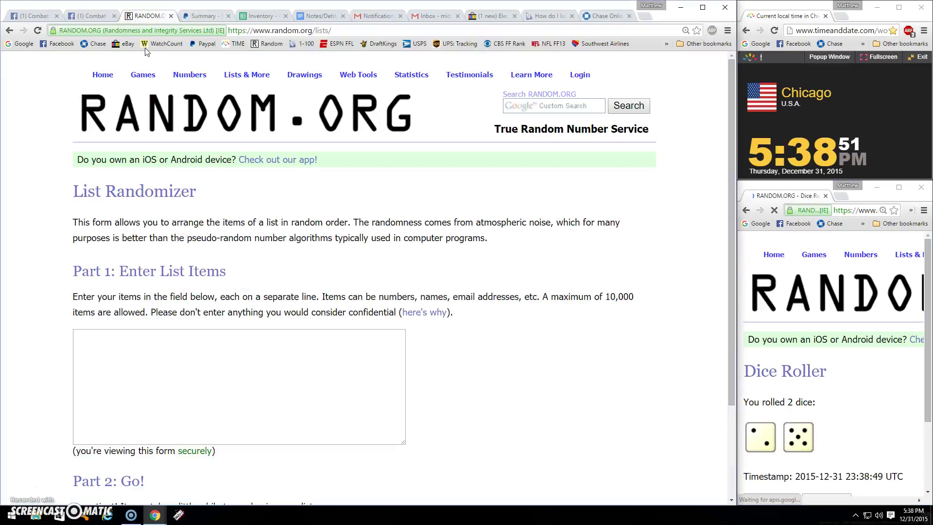
pyautogui.rightClick(106, 345)
pyautogui.click(139, 414)
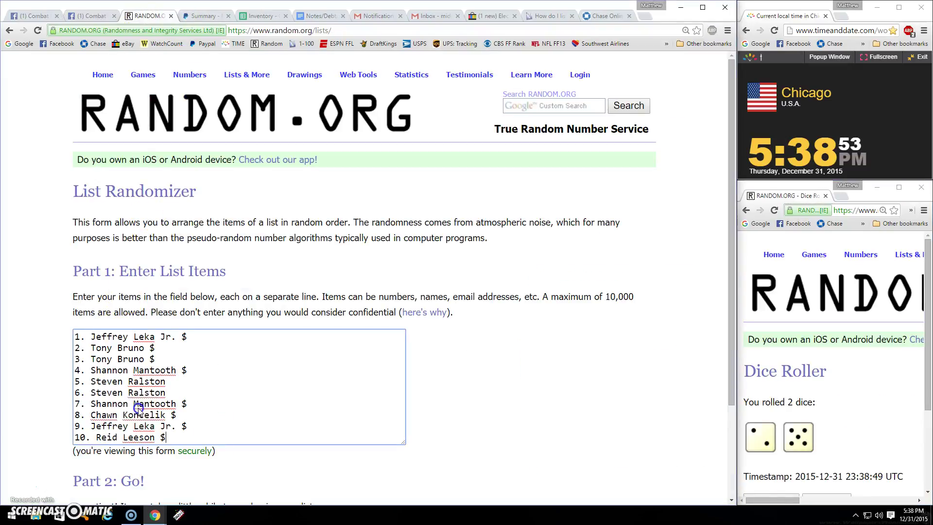
pyautogui.scroll(-3, 41, 394)
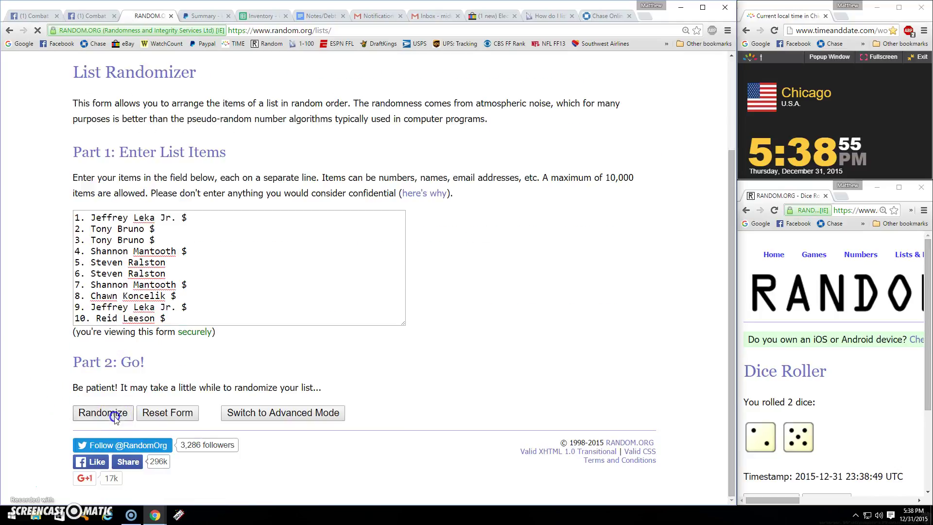
# - Randomize the spot list repeatedly until it has been shuffled seven times
pyautogui.click(114, 418)
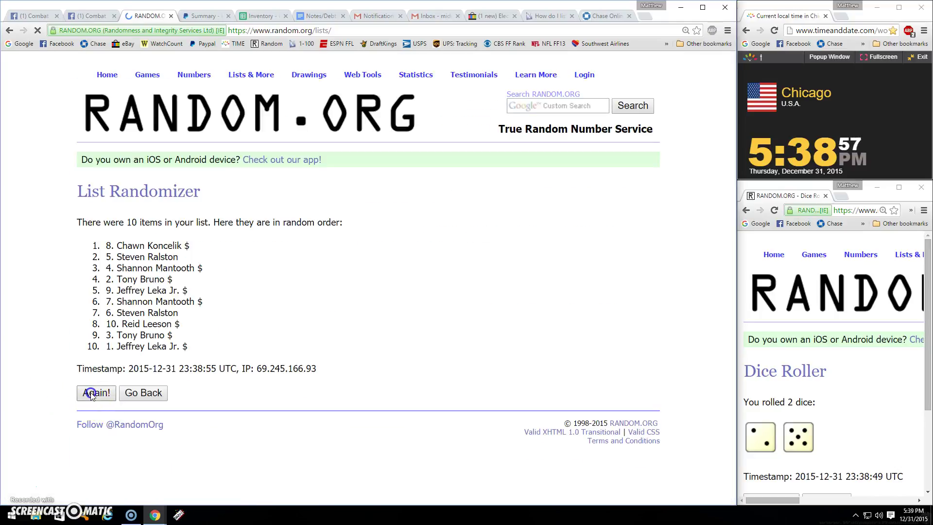
pyautogui.click(91, 419)
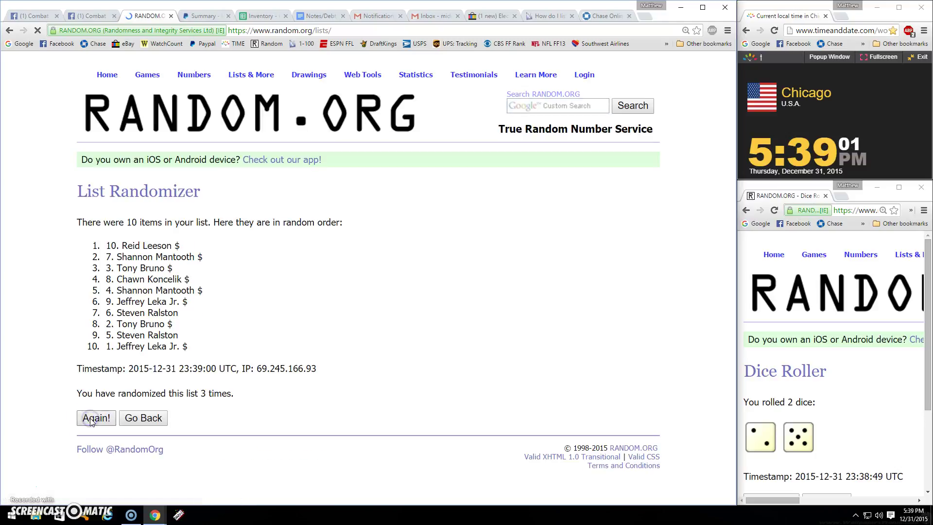
pyautogui.click(91, 422)
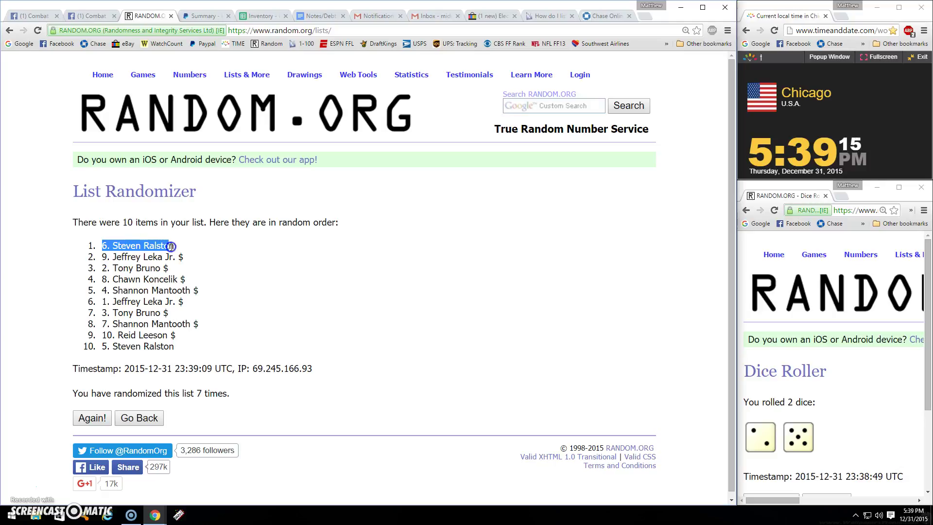
# - Copy the top three randomized spots from the RANDOM.ORG results
pyautogui.moveTo(172, 247); pyautogui.dragTo(186, 269)
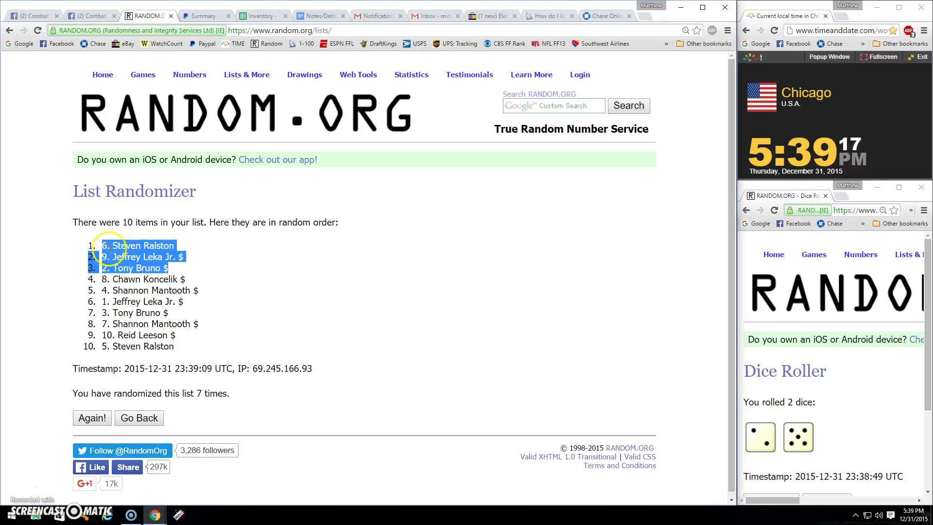
pyautogui.rightClick(131, 251)
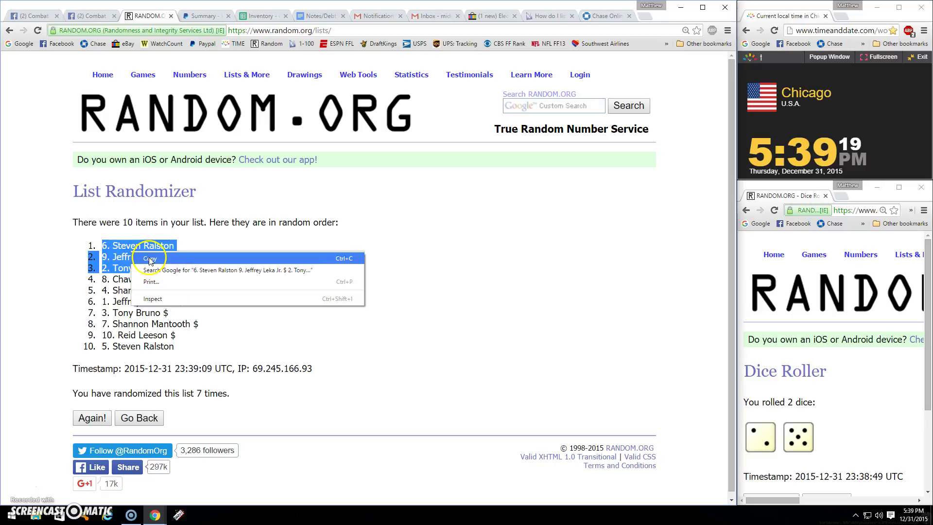
pyautogui.click(135, 263)
pyautogui.moveTo(104, 225); pyautogui.dragTo(204, 226)
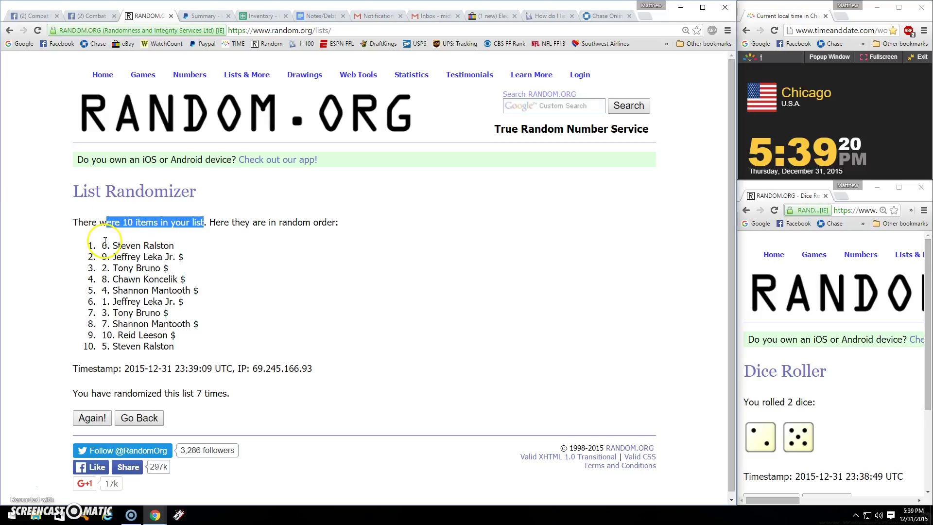
pyautogui.moveTo(105, 241); pyautogui.dragTo(180, 270)
pyautogui.click(180, 271)
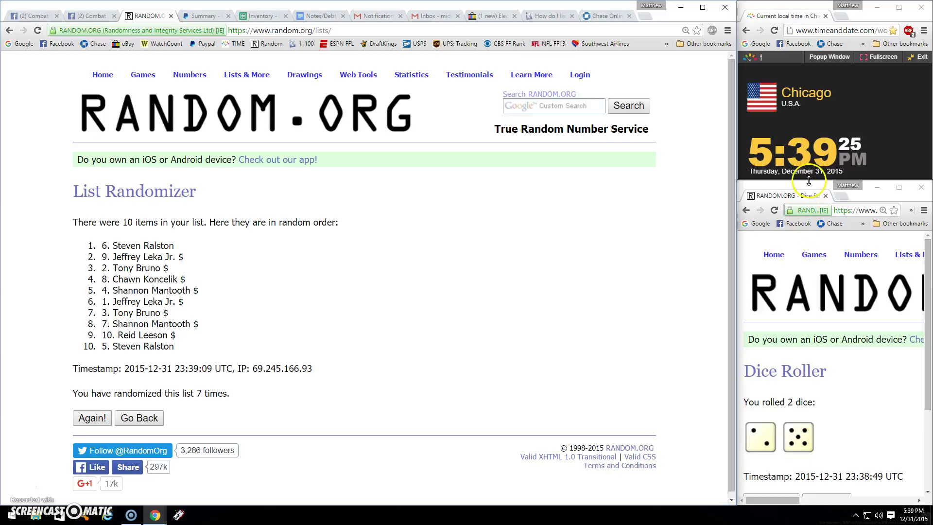
# - Post a DONE comment back in the Facebook group thread
pyautogui.click(91, 15)
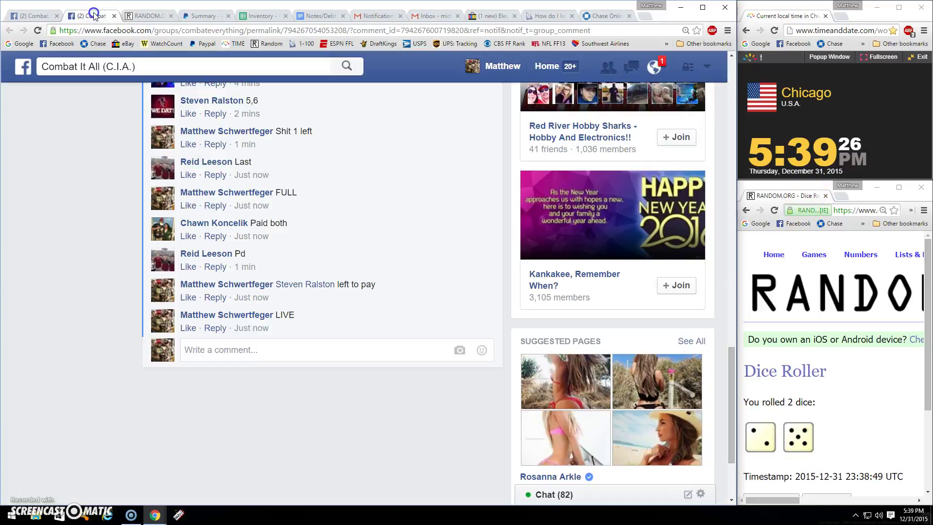
pyautogui.click(230, 349)
pyautogui.write('DONE')
pyautogui.press('Return')
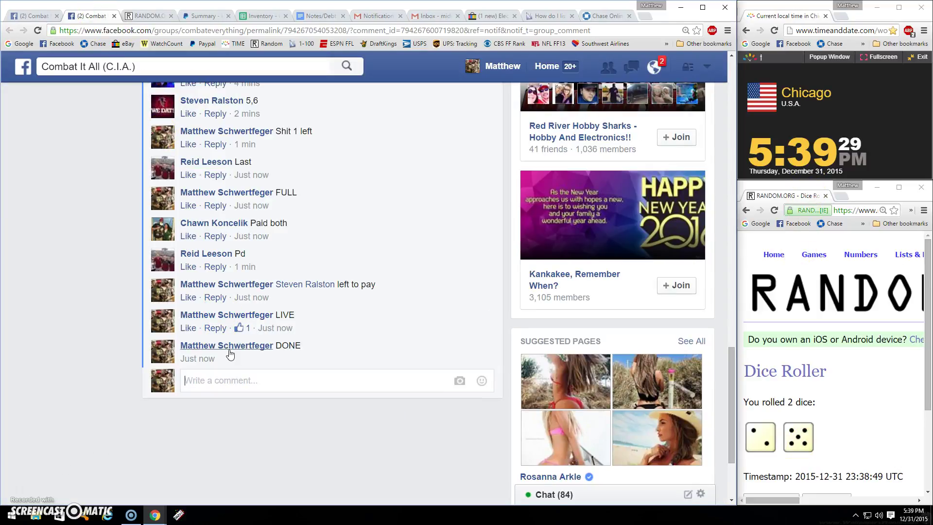